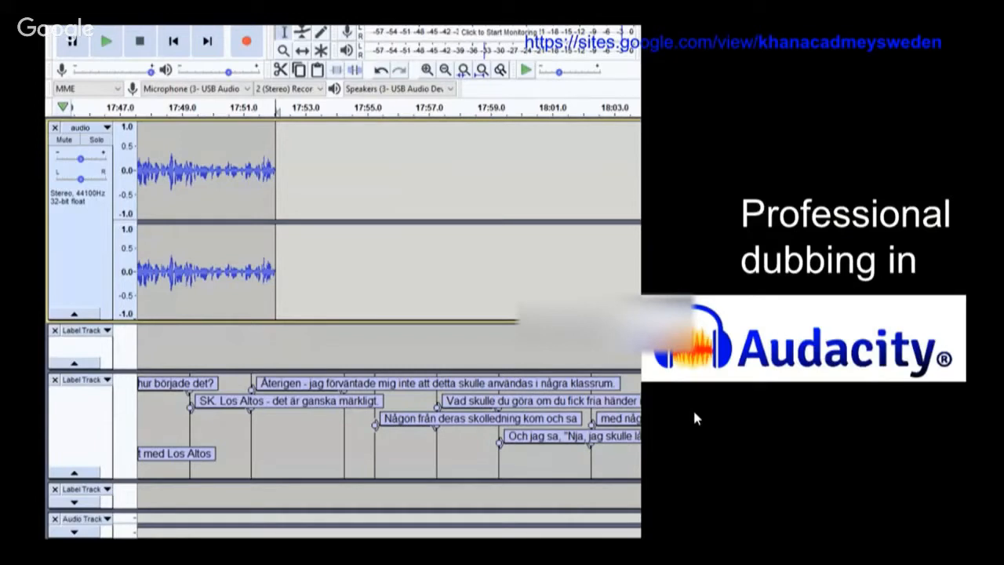
Step: Go back to about 1:16 in the recorded capture, resume playback and skip ahead to the subtitle downloader part
key("Right")
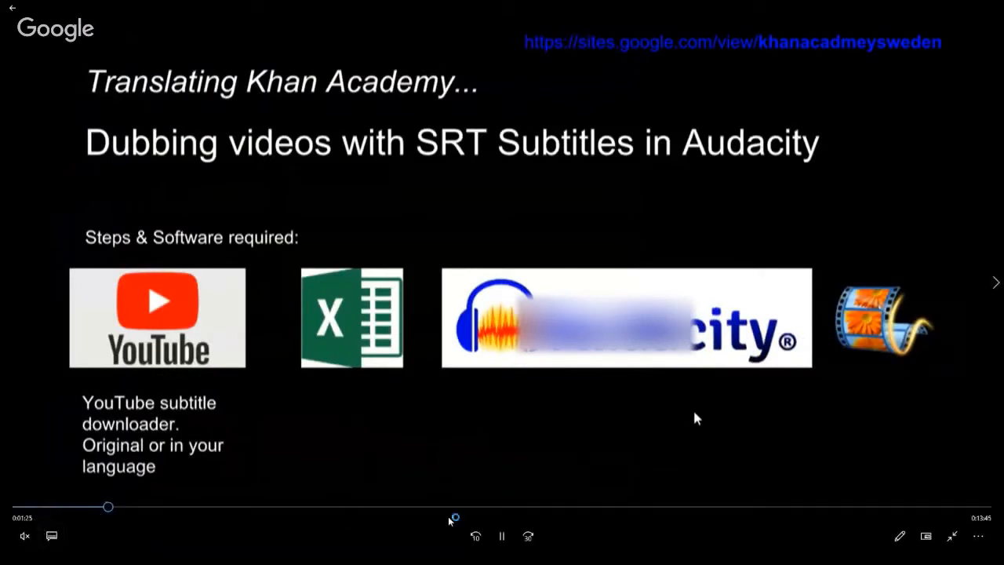
left_click_drag(110, 508, 100, 509)
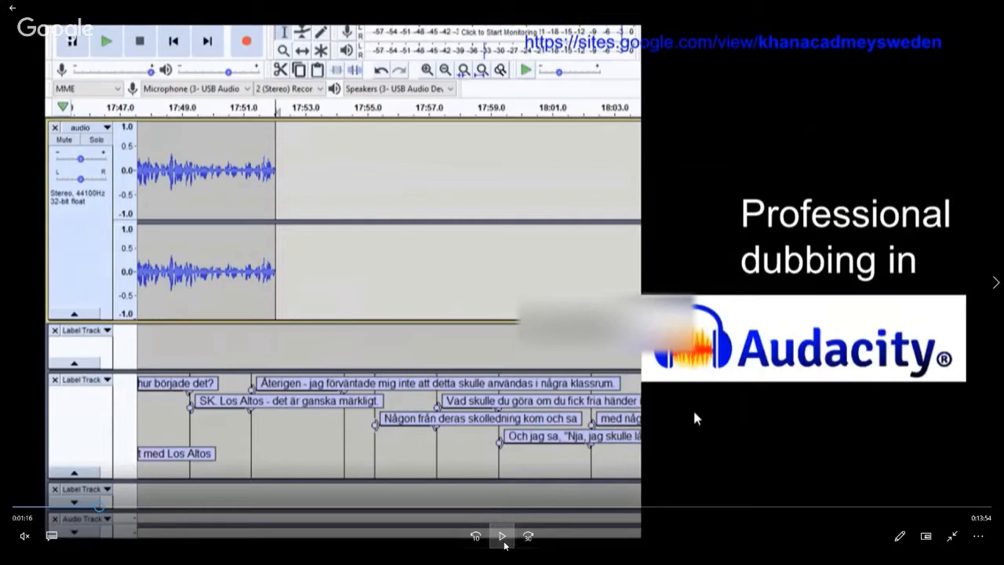
left_click(503, 539)
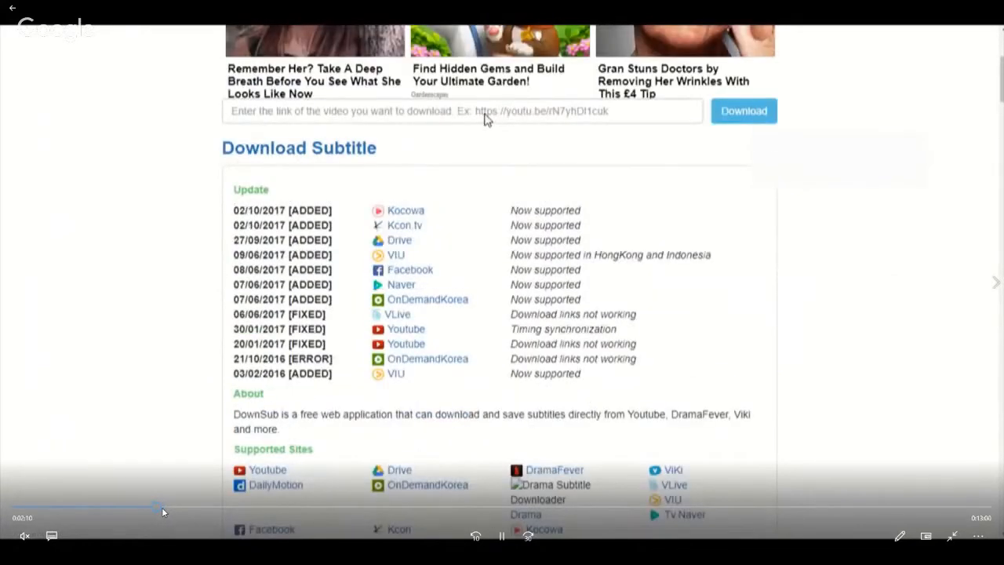
left_click(165, 506)
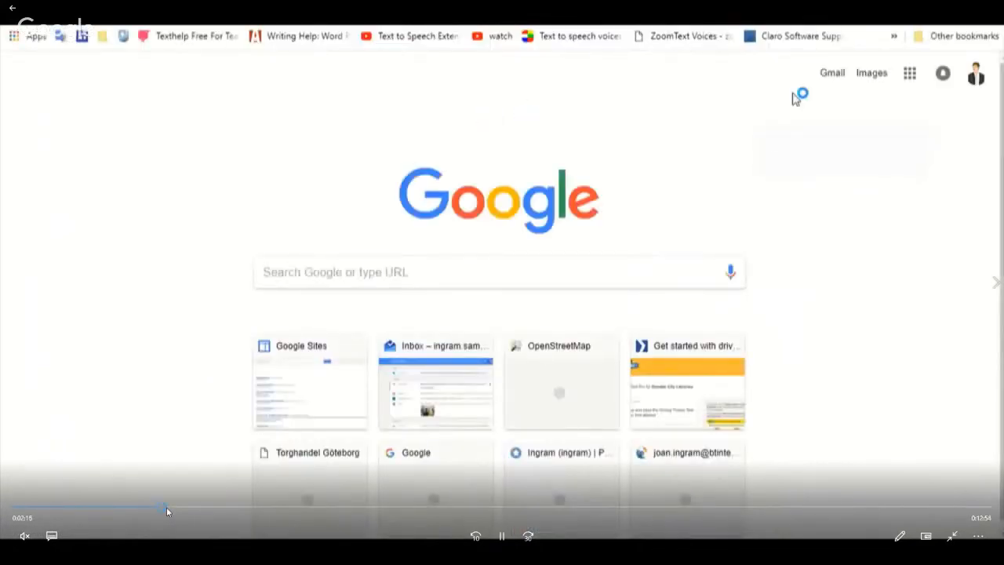
left_click(171, 506)
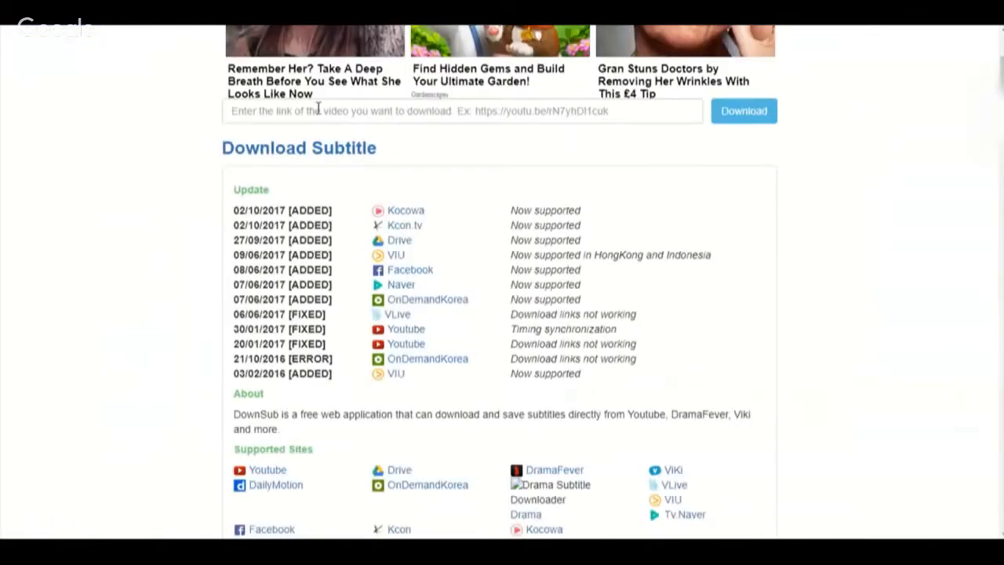
left_click(318, 111)
type("https://youtu.be/JC82lI2cjqA")
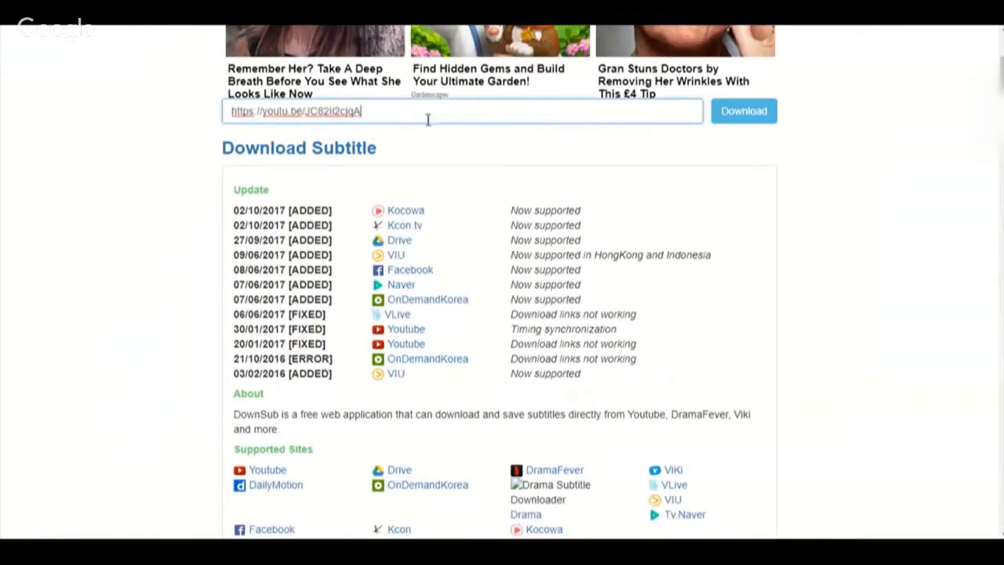
left_click(737, 114)
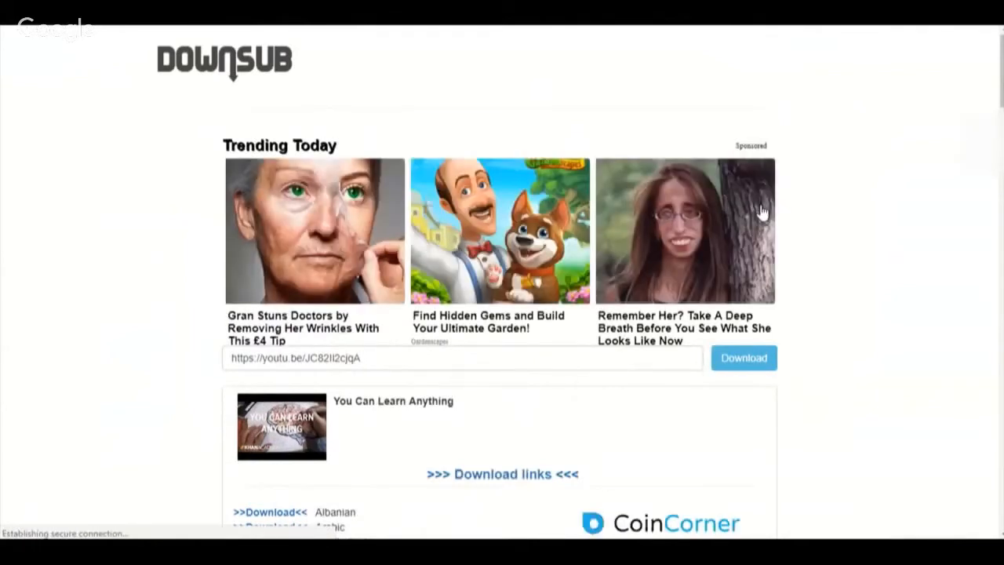
Step: Download the Swedish subtitles for the video You Can Learn Anything
scroll(902, 223, "down", 3)
scroll(471, 324, "down", 5)
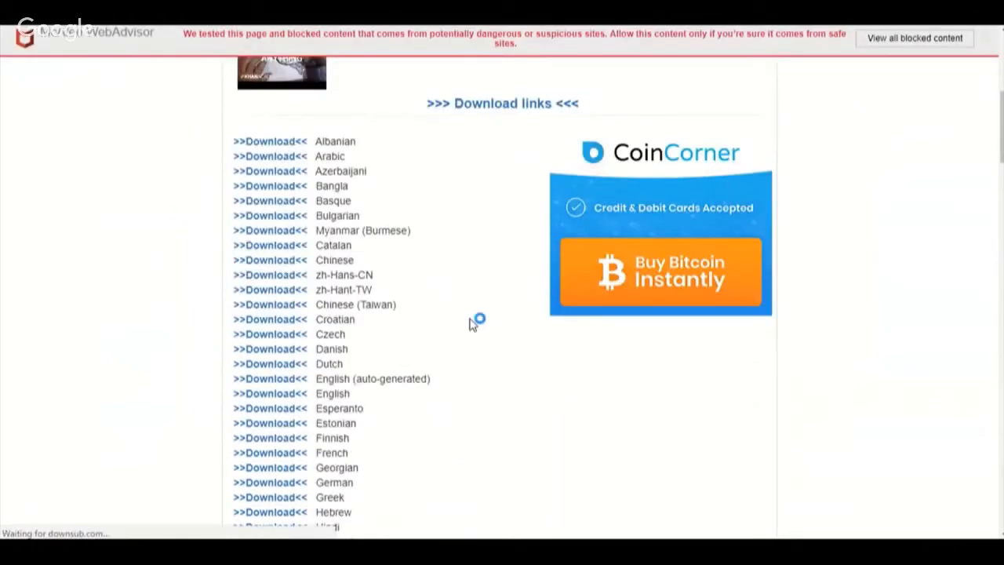
scroll(471, 324, "down", 8)
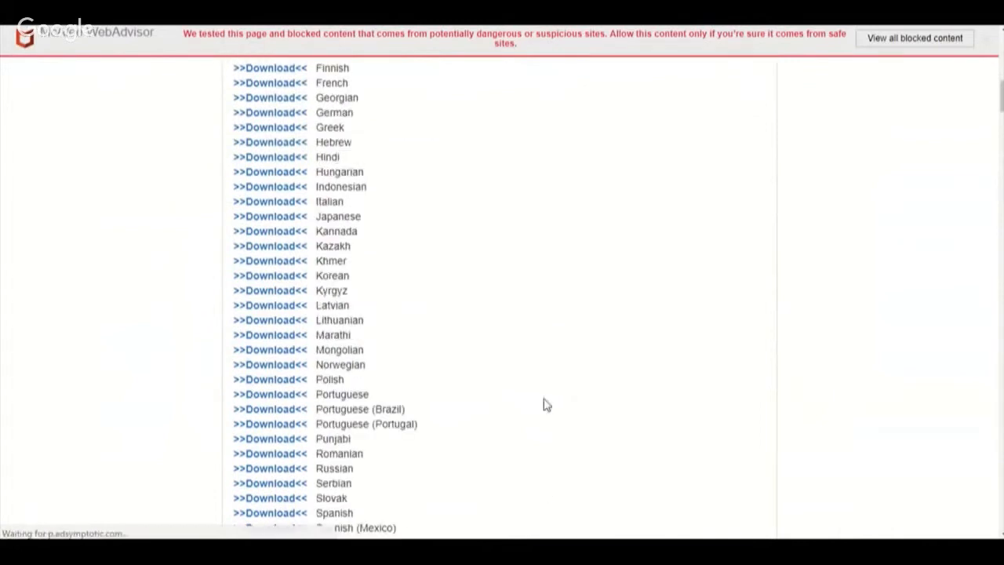
scroll(546, 405, "down", 5)
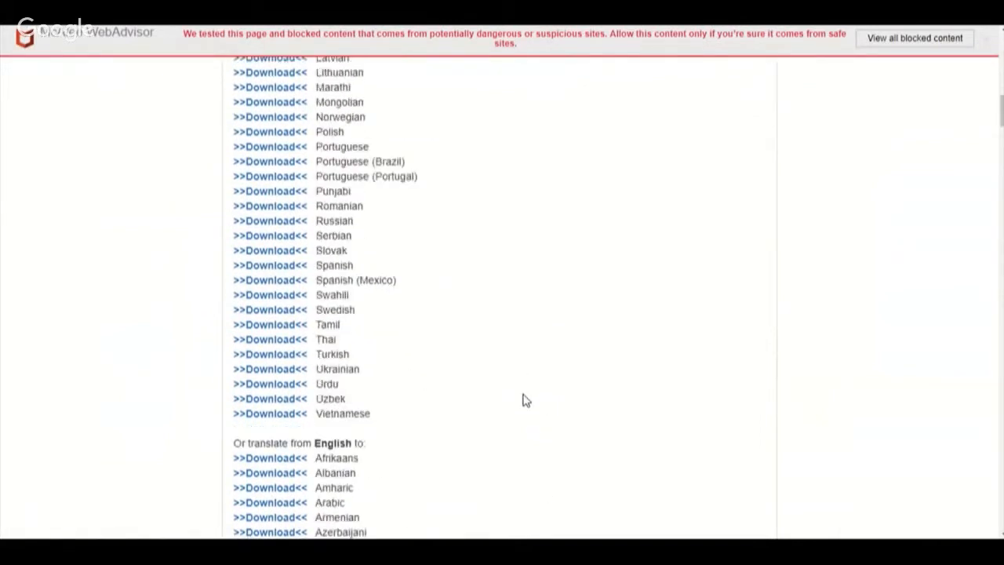
left_click(281, 317)
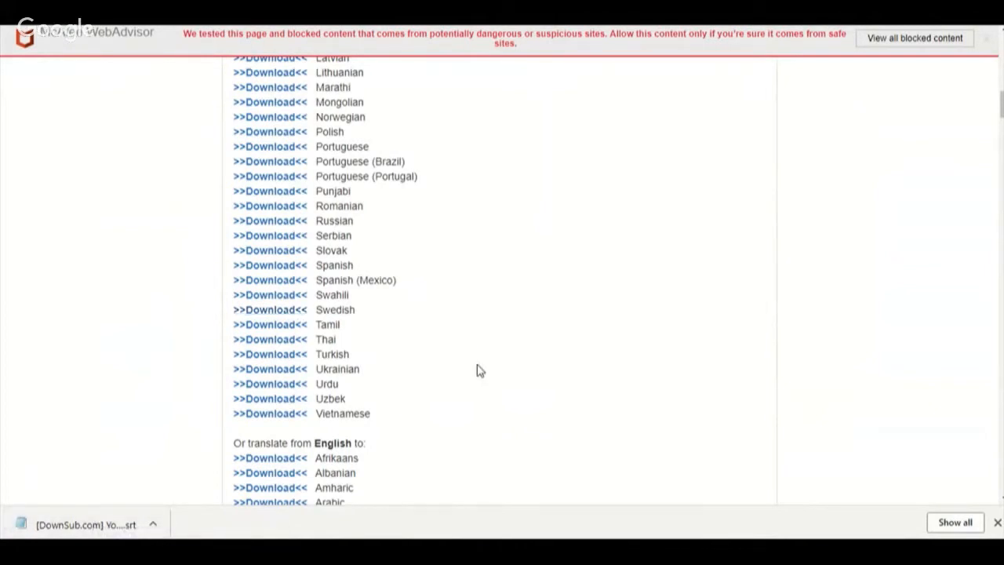
Step: Return to the Dubbing videos with SRT Subtitles slide and open the link on its Excel logo
scroll(480, 370, "up", 10)
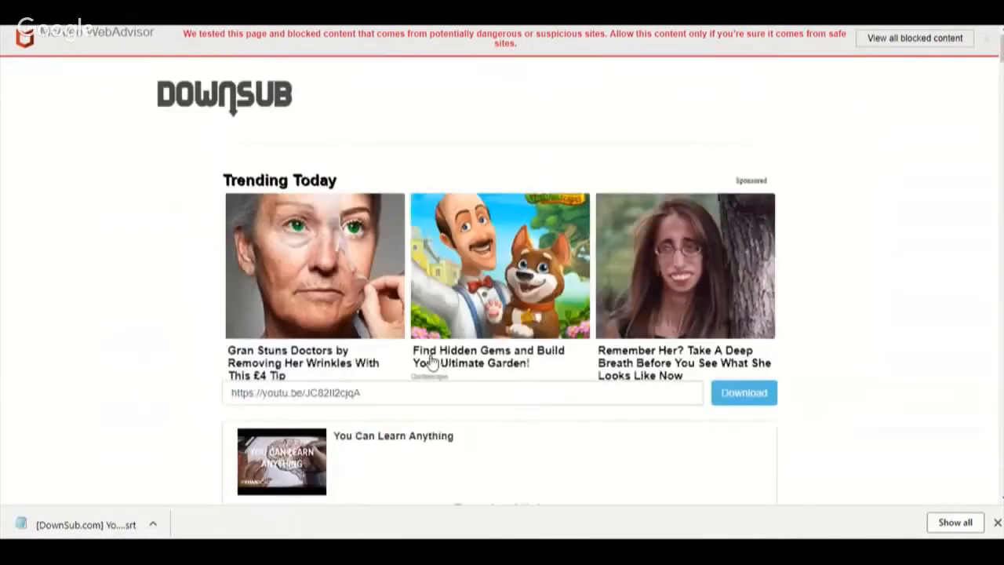
key("ctrl+shift+Tab")
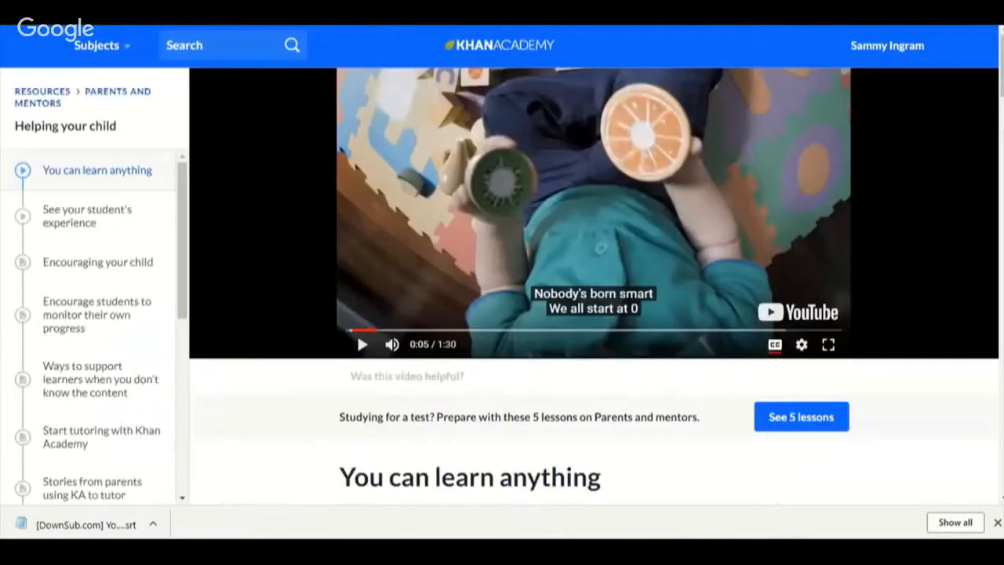
key("ctrl+shift+Tab")
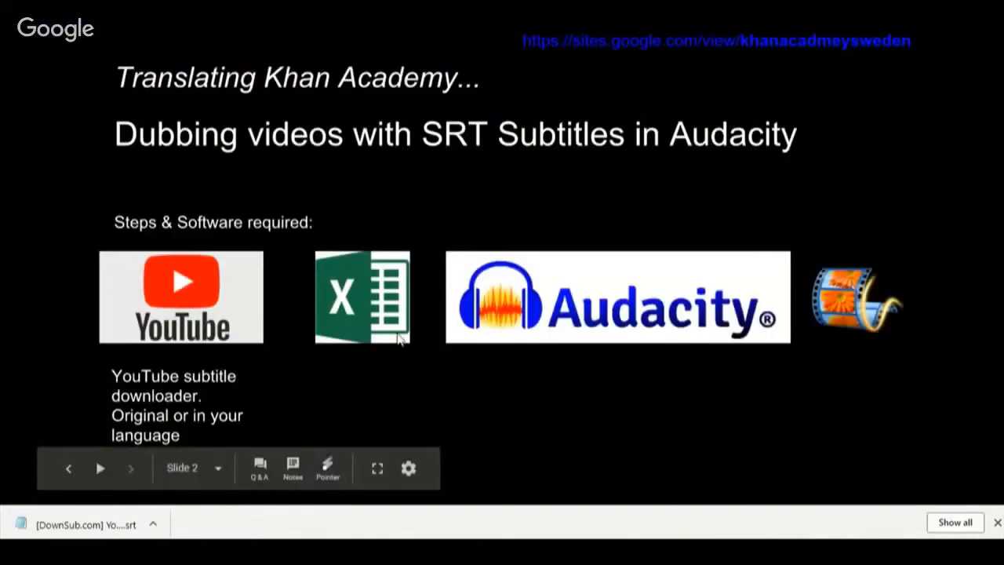
left_click(342, 312)
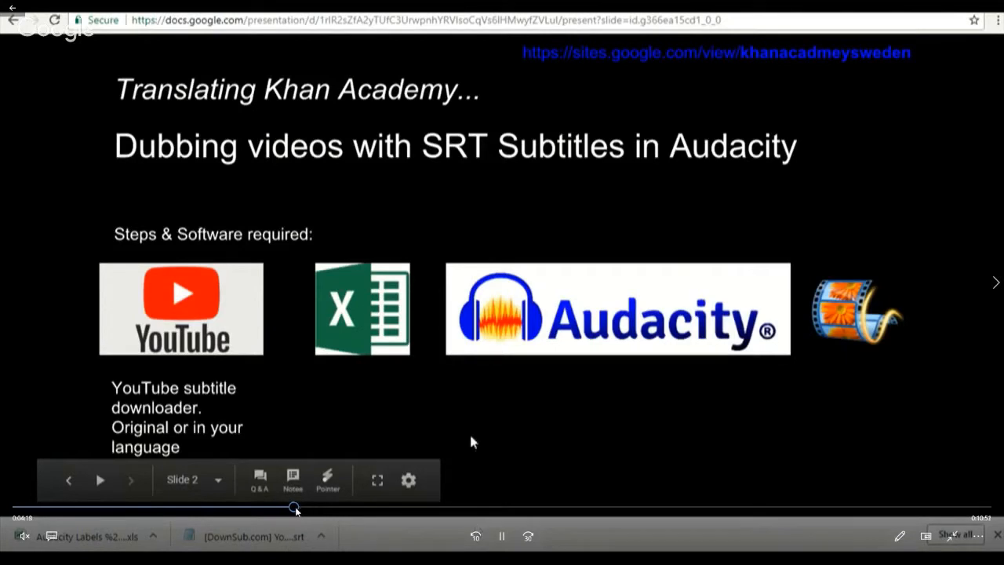
Step: Skip the recorded capture ahead from about 4:18 to the part showing the Excel subtitle converter
left_click(303, 509)
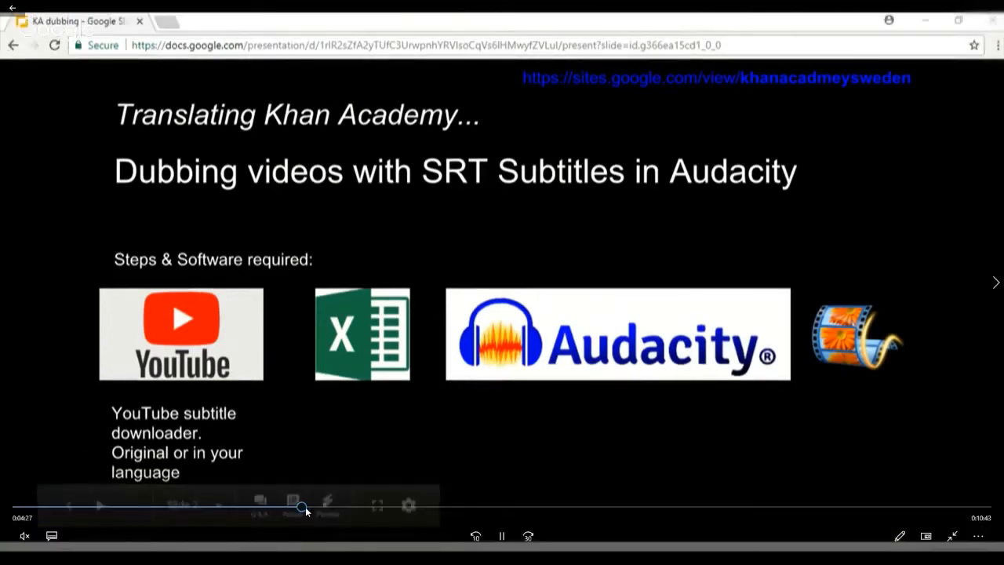
left_click(328, 508)
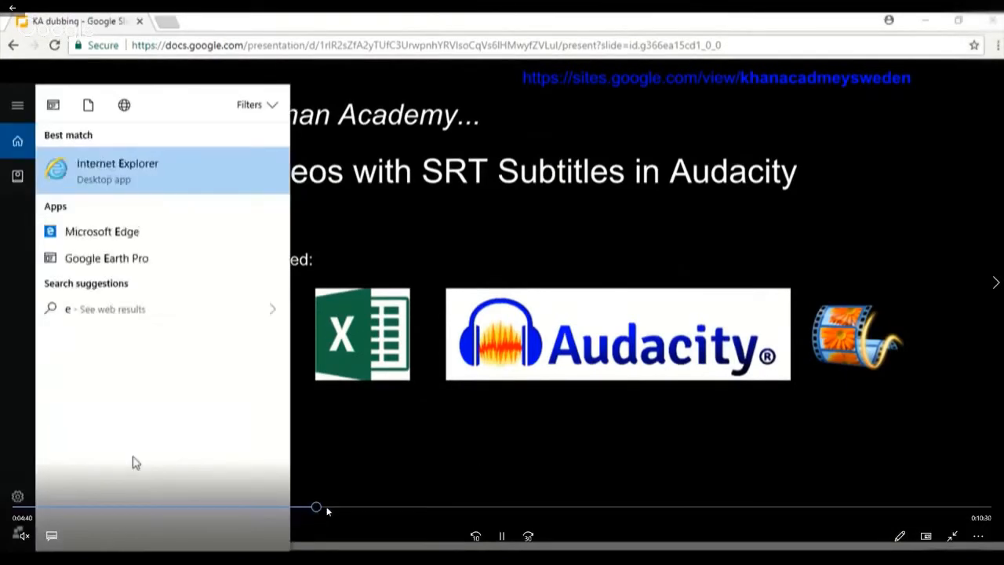
left_click(350, 509)
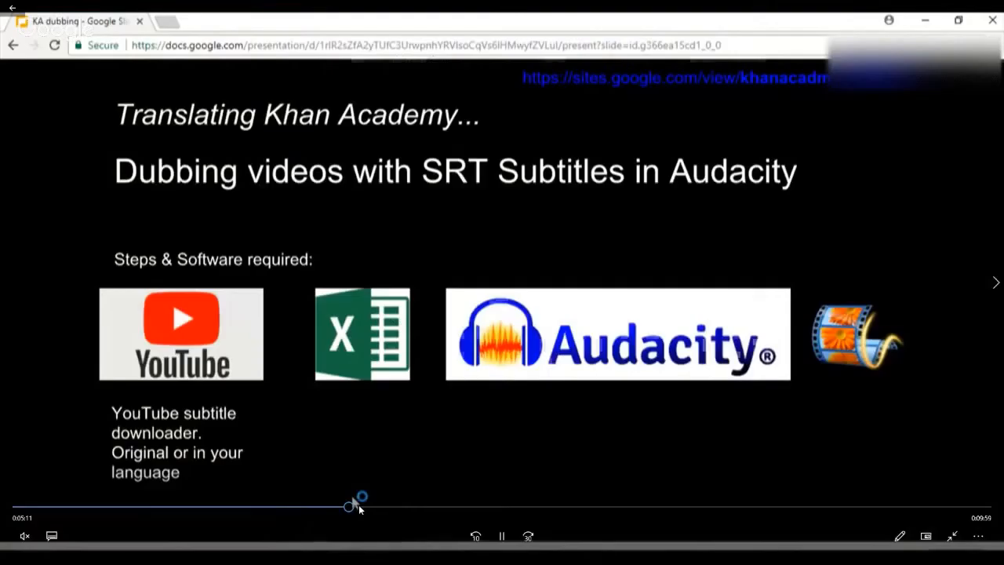
left_click(358, 507)
left_click(368, 507)
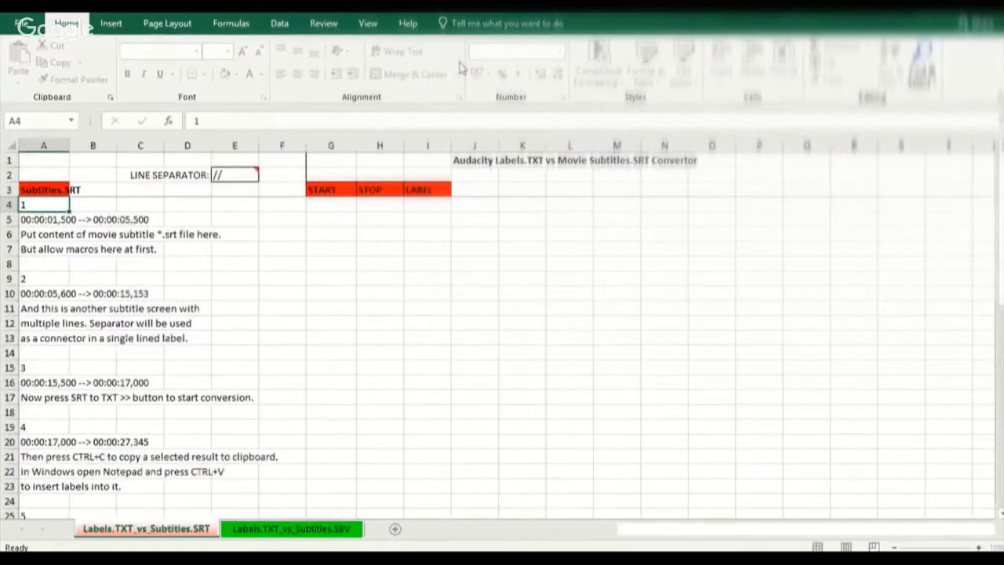
Step: Check the Trust Center's Macro Settings for the Enable all macros option and close the options without changes
left_click(12, 29)
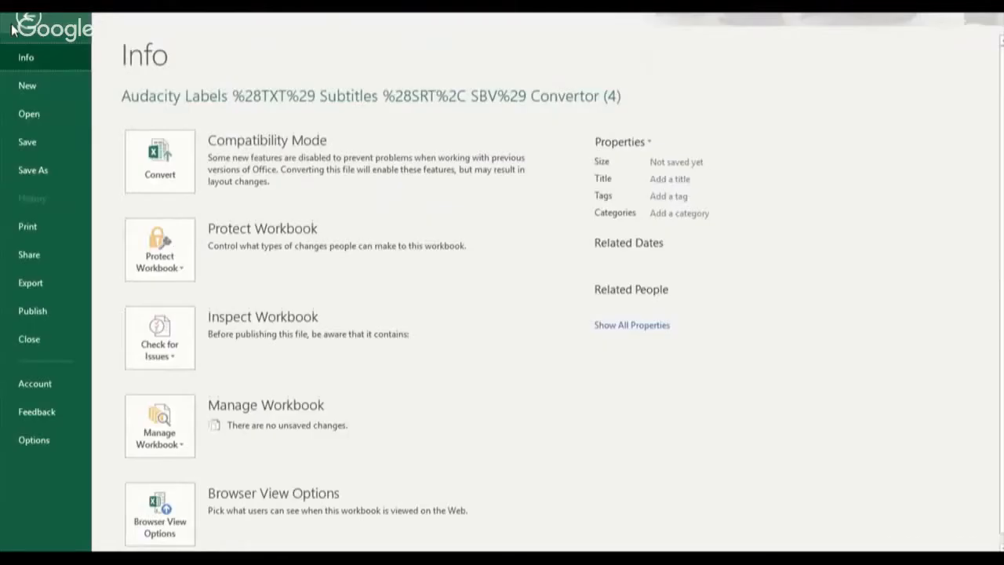
left_click(44, 447)
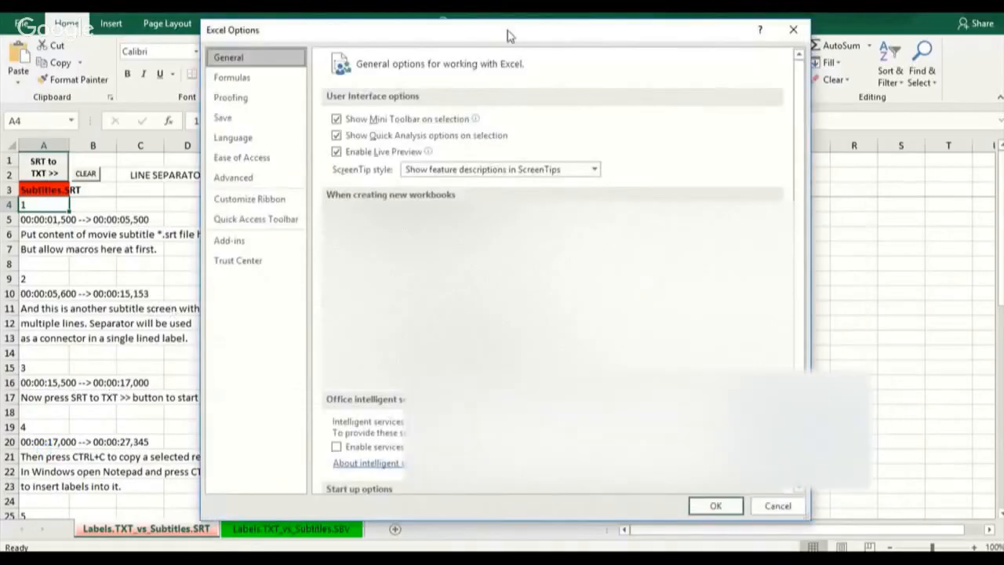
left_click_drag(507, 35, 548, 49)
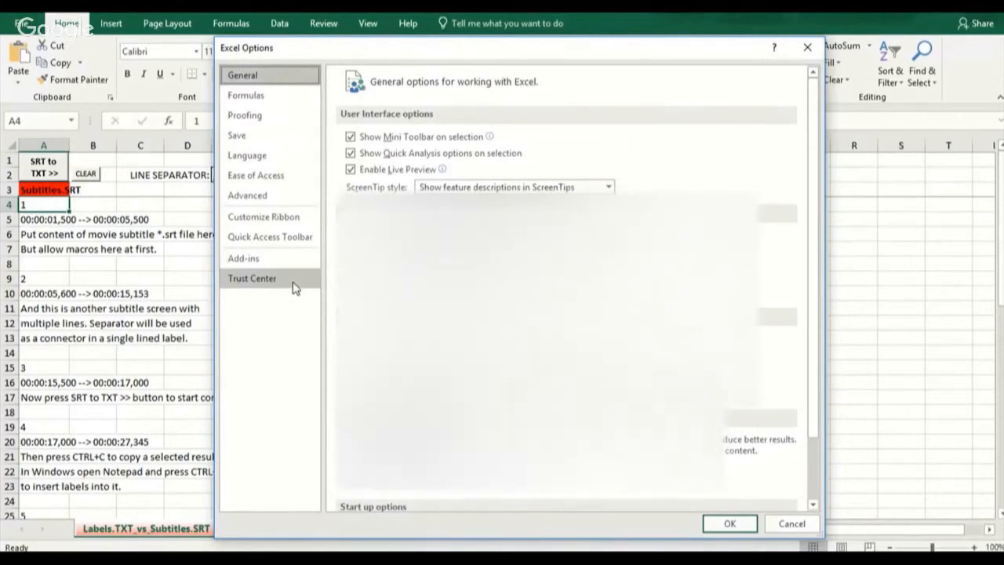
left_click(293, 285)
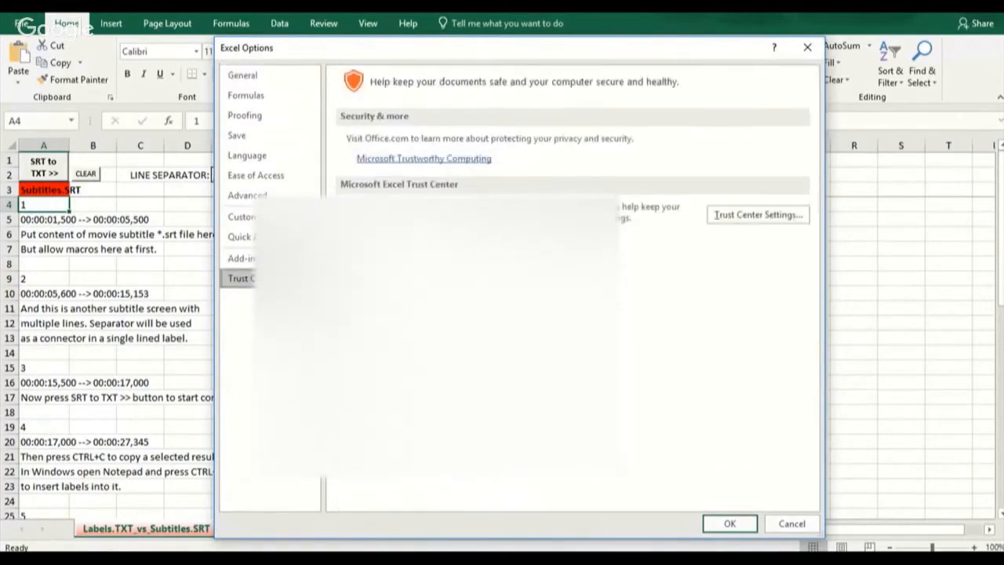
left_click(758, 216)
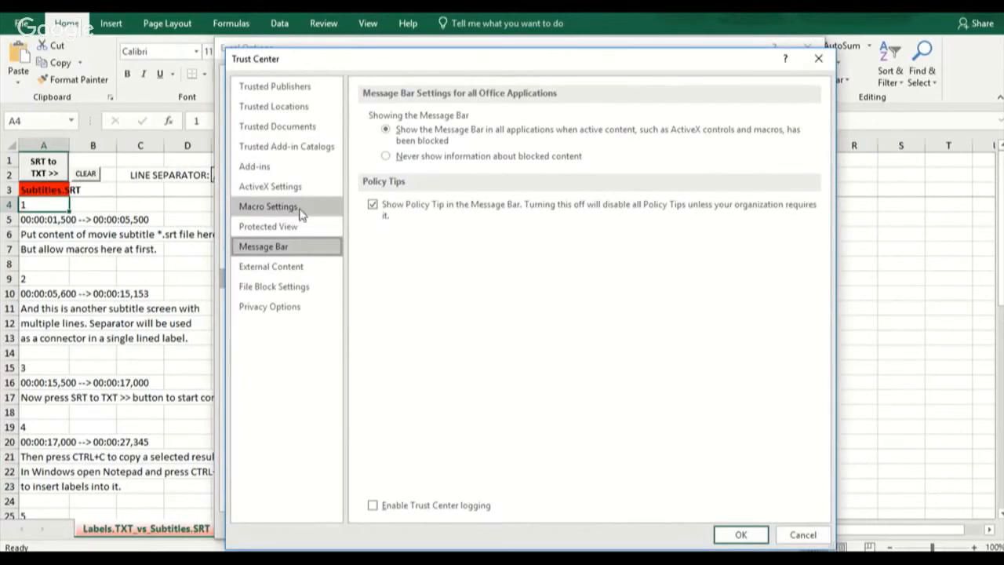
left_click(292, 208)
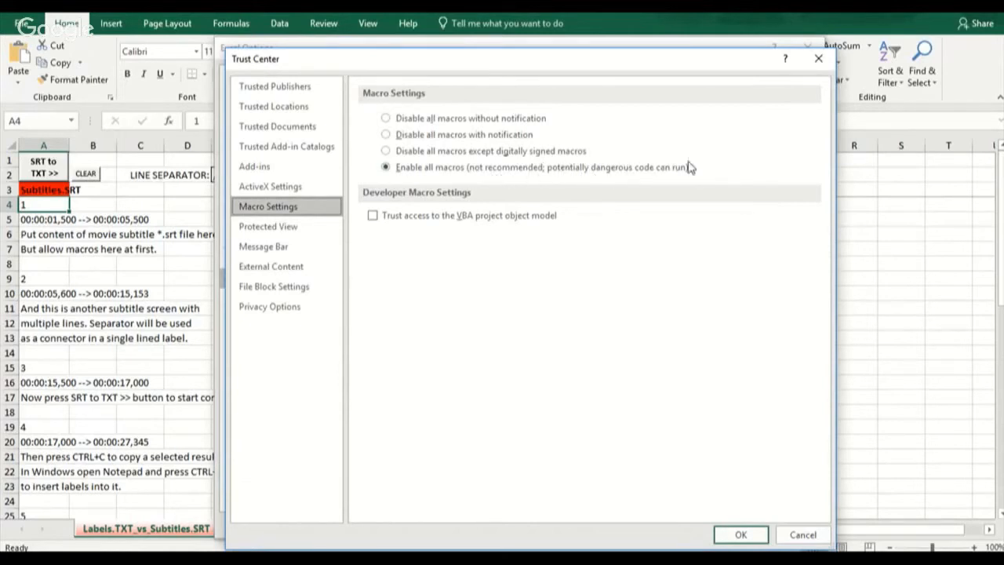
left_click(818, 61)
left_click(808, 48)
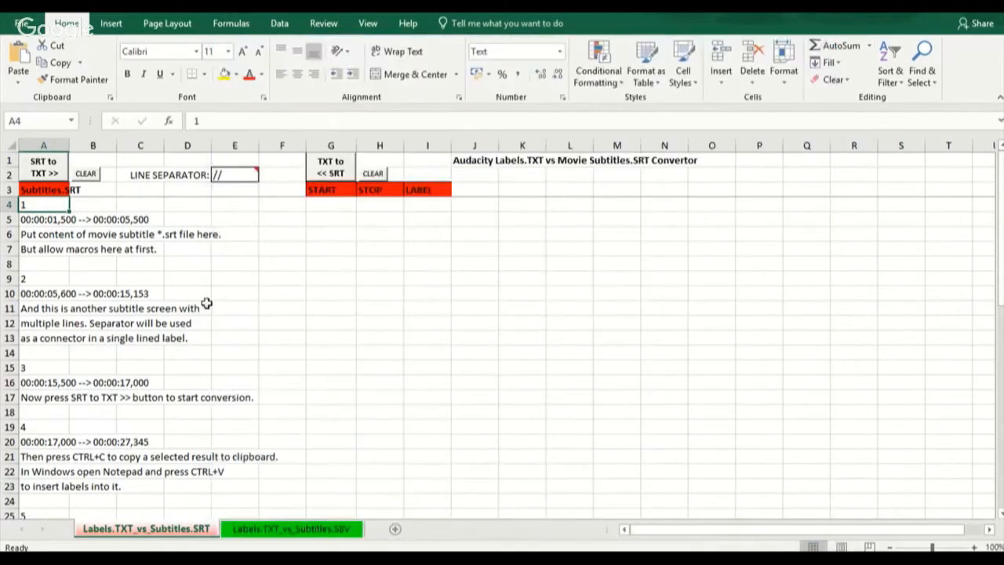
Step: Look through the sample subtitle instructions in the Labels.TXT_vs_Subtitles.SRT sheet and switch to Chrome
scroll(236, 266, "down", 7)
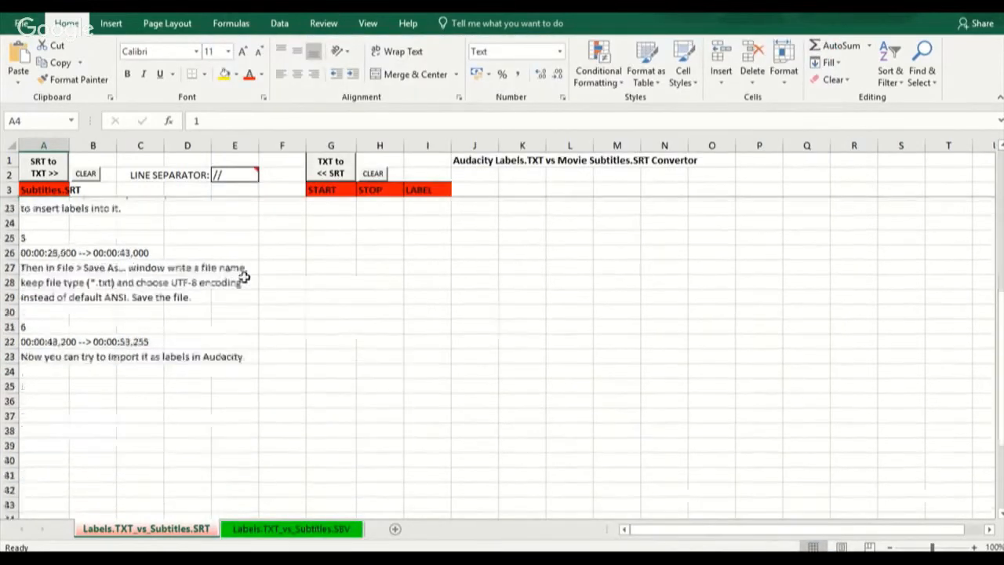
scroll(242, 275, "up", 7)
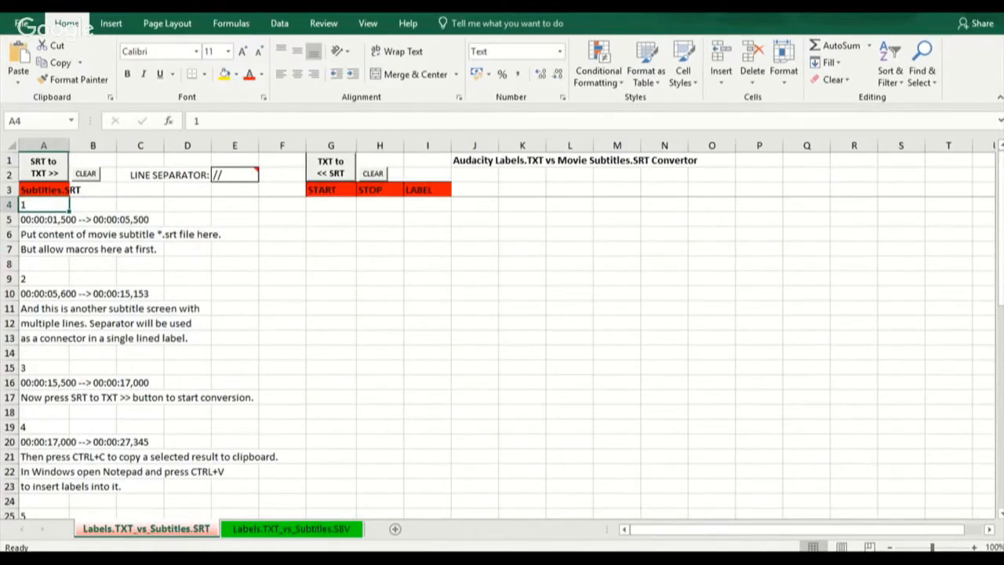
mouse_move(351, 552)
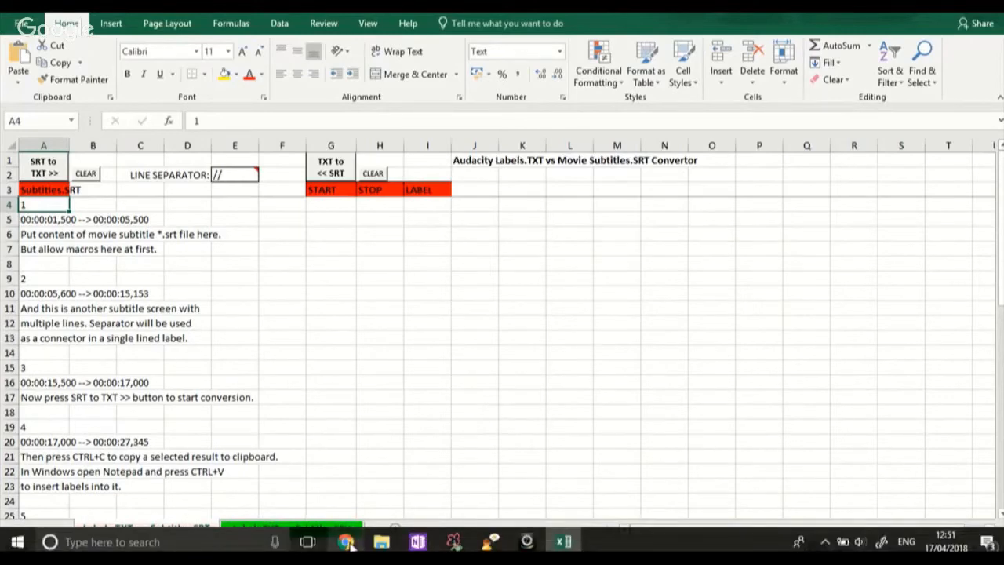
left_click(350, 543)
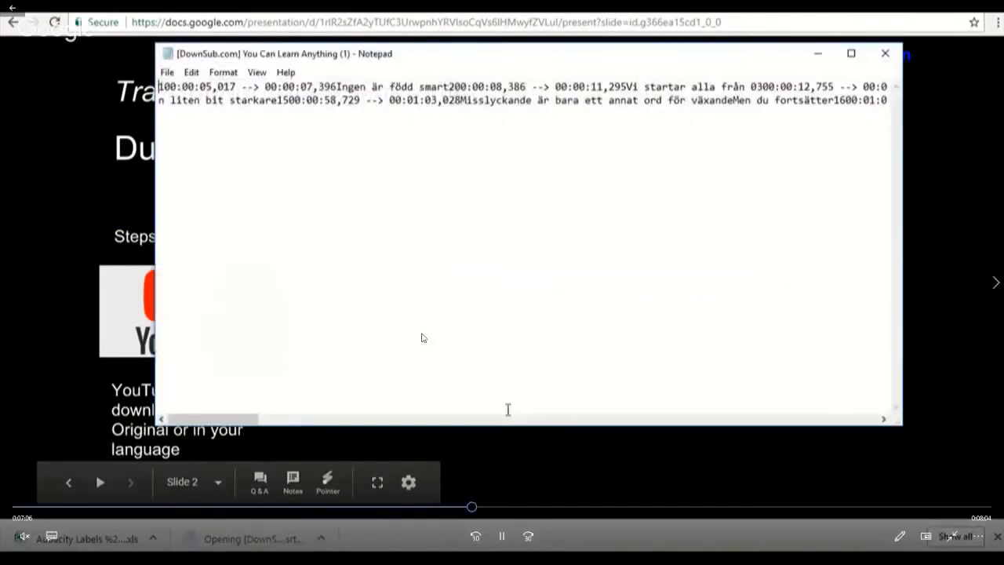
Step: Pause the recorded capture and minimise its player to get back to the Google Hangouts broadcast window
left_click(503, 537)
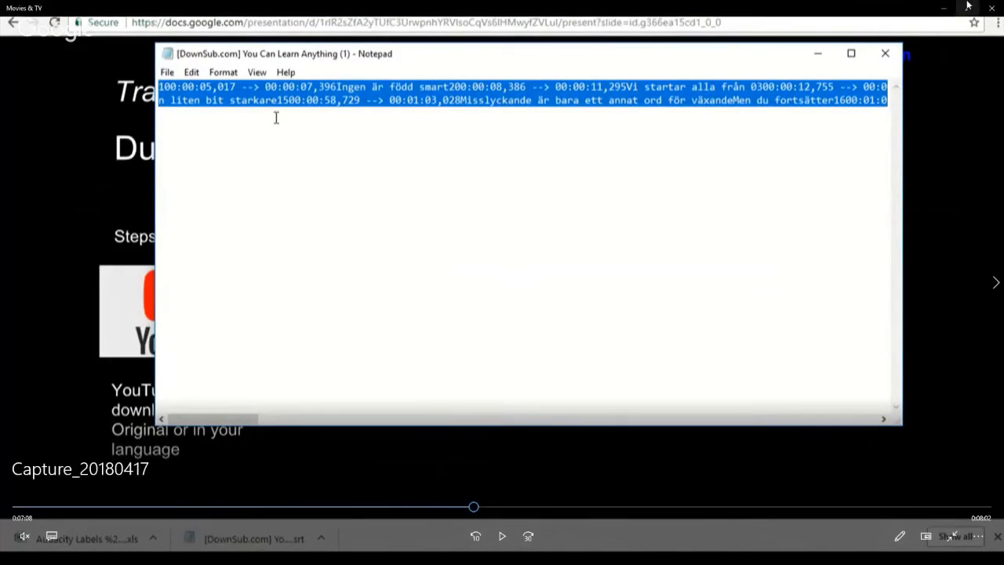
left_click(968, 6)
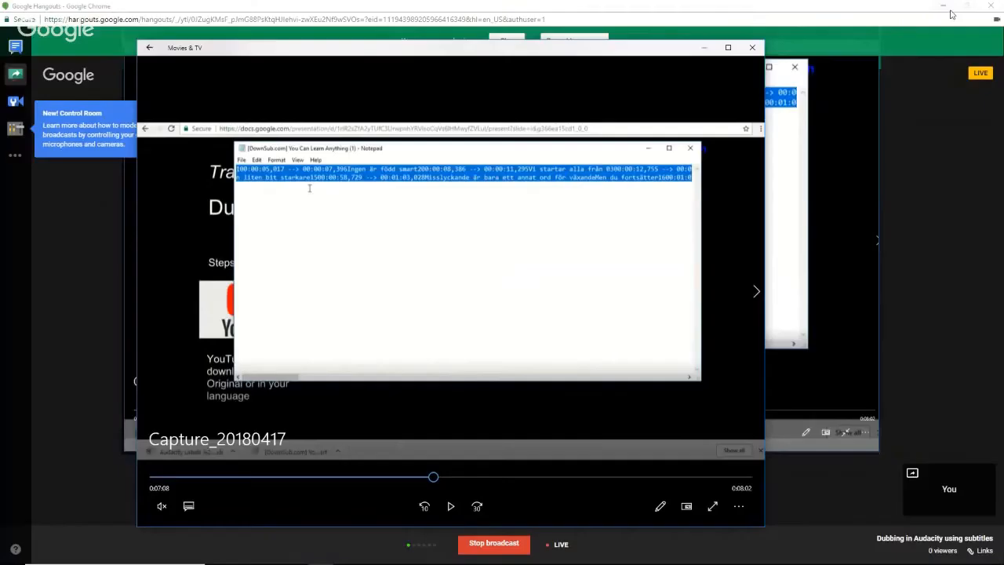
left_click(701, 49)
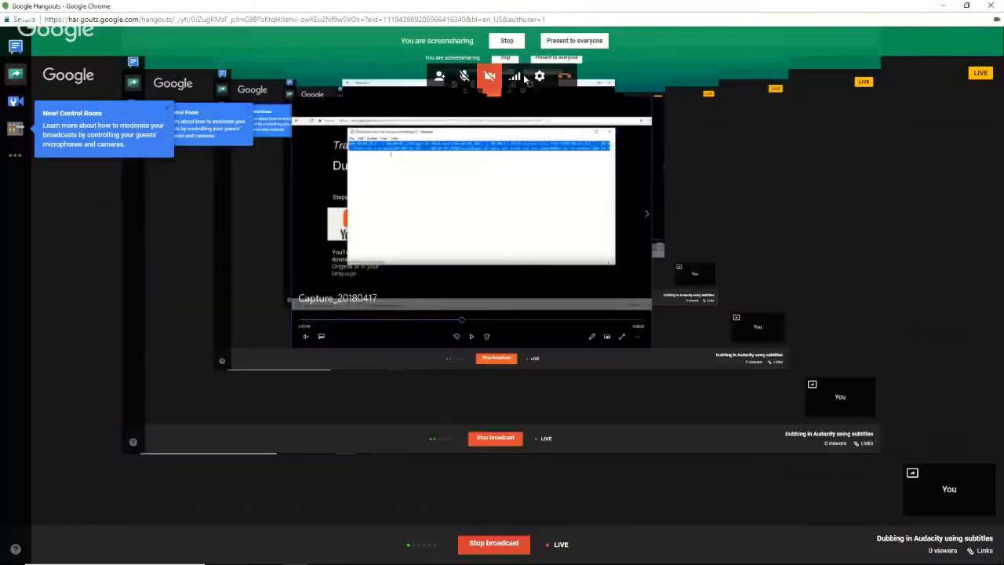
Step: Select Default - Microphone (Realtek High Definition Audio) as the Hangouts microphone and save the settings
left_click(538, 75)
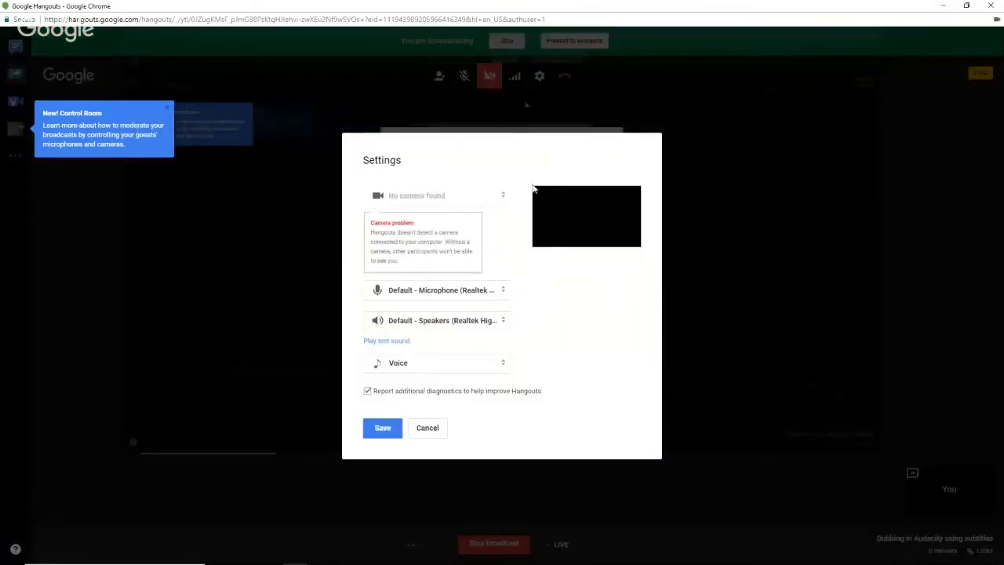
left_click(502, 293)
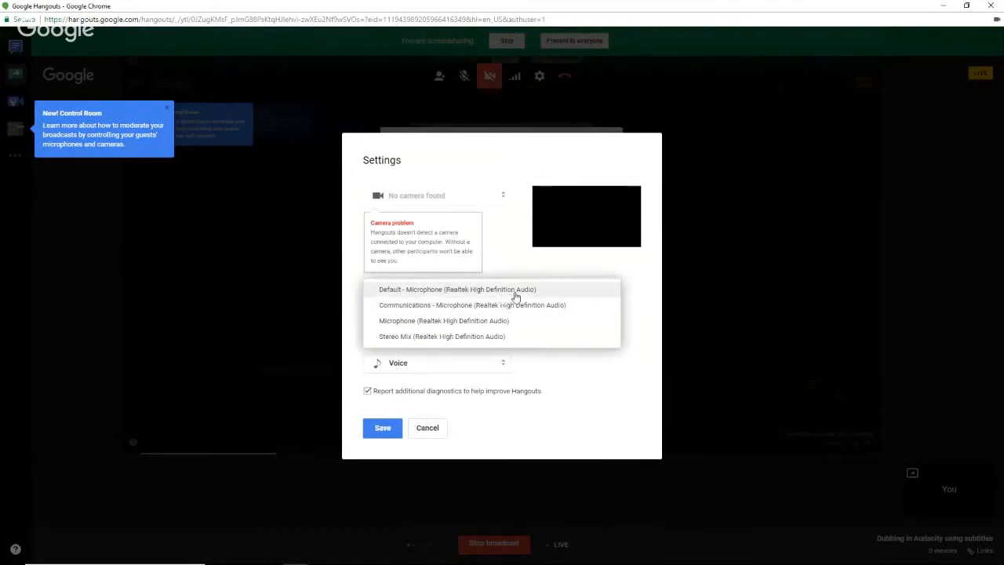
left_click(522, 292)
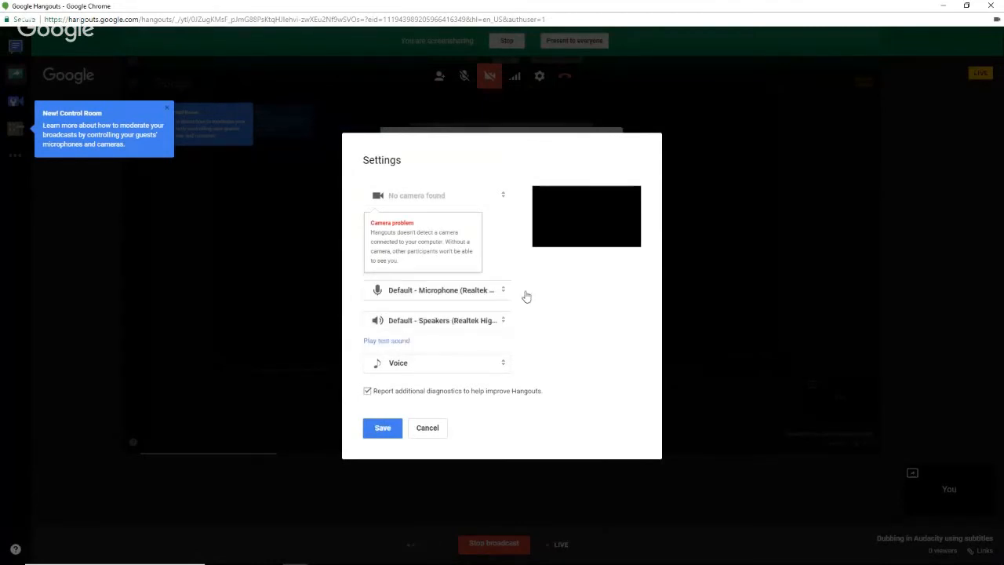
left_click(385, 428)
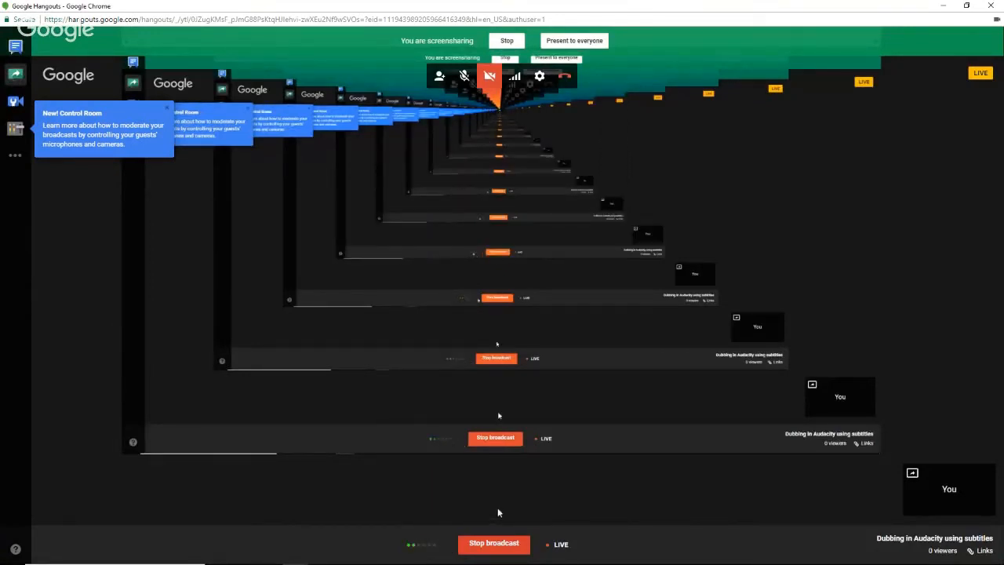
Step: Switch to Movies & TV, maximise the player and resume the Capture_20180417 recording
left_click(322, 556)
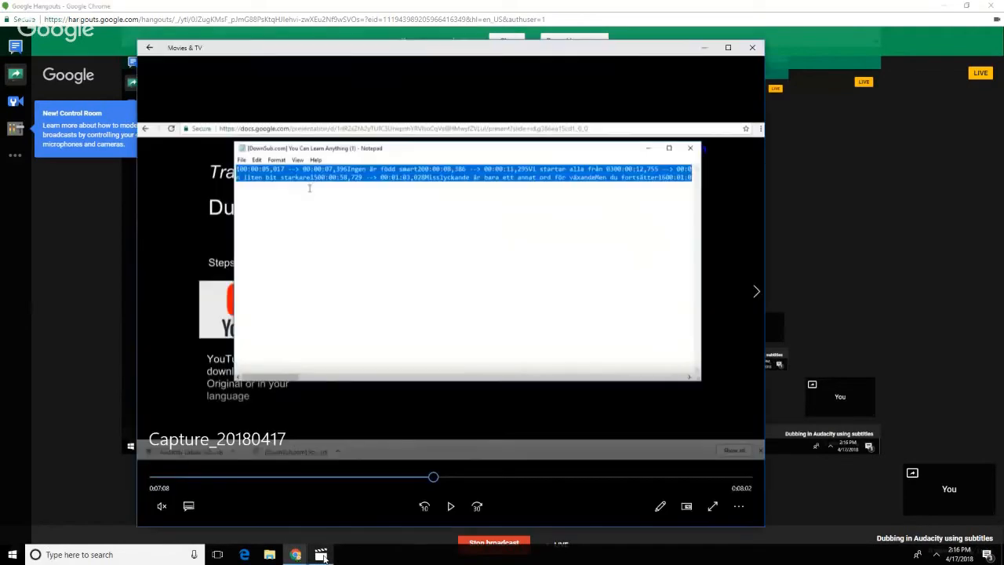
double_click(614, 49)
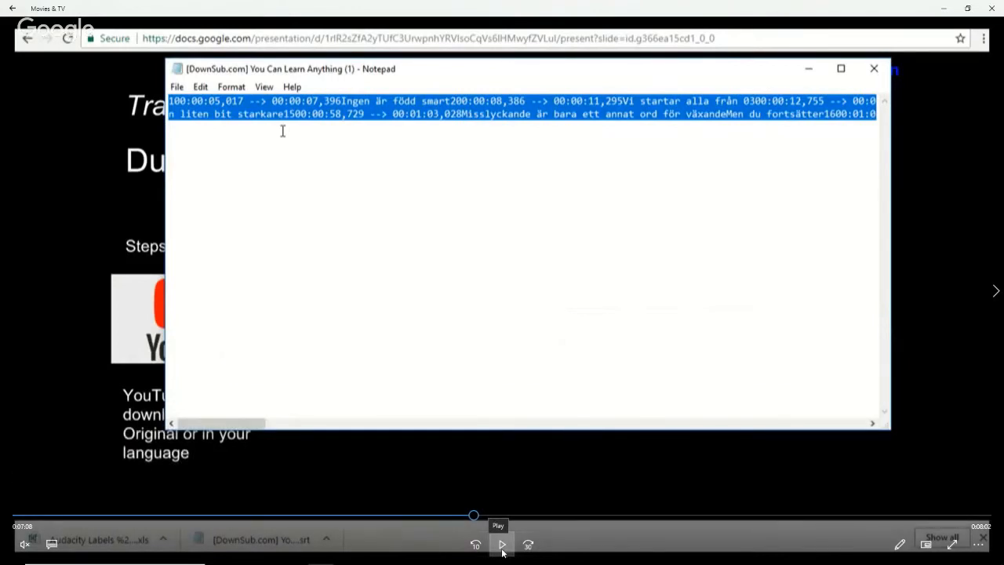
left_click(502, 547)
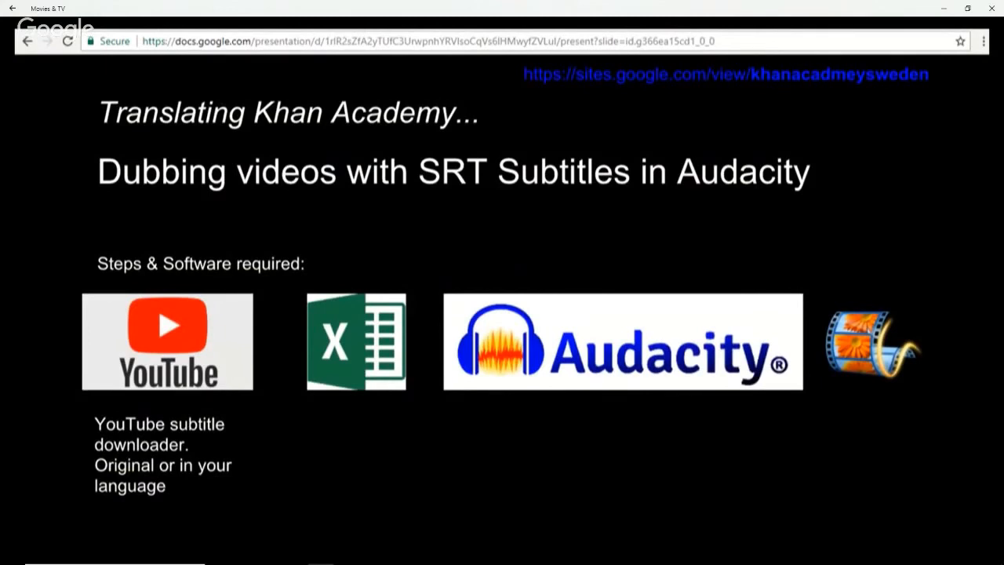
Step: Skip the recording ahead to the Audacity part, watch the label and voice recording demonstration, and restore the player to a smaller window
mouse_move(496, 429)
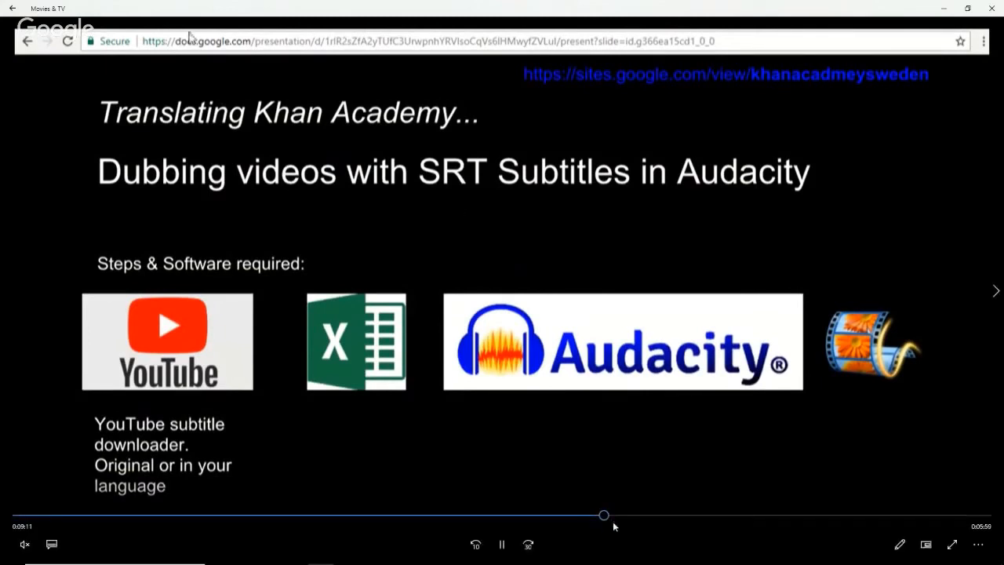
left_click_drag(611, 518, 737, 518)
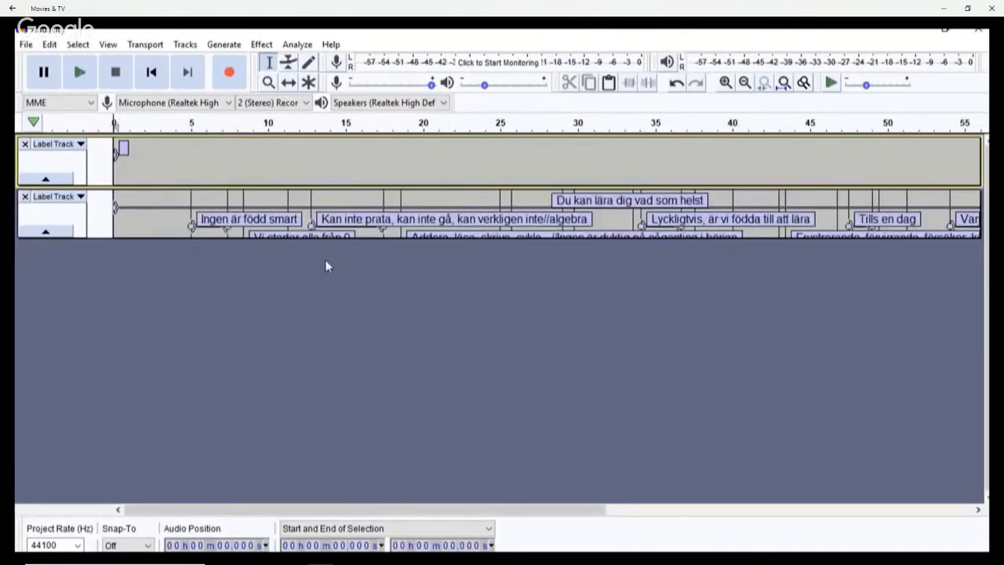
mouse_move(655, 441)
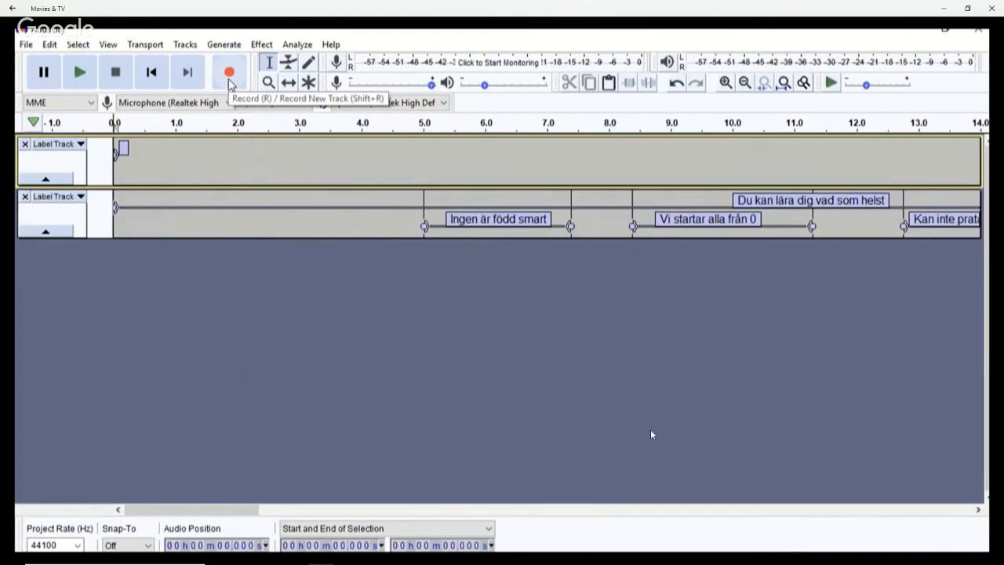
mouse_move(732, 261)
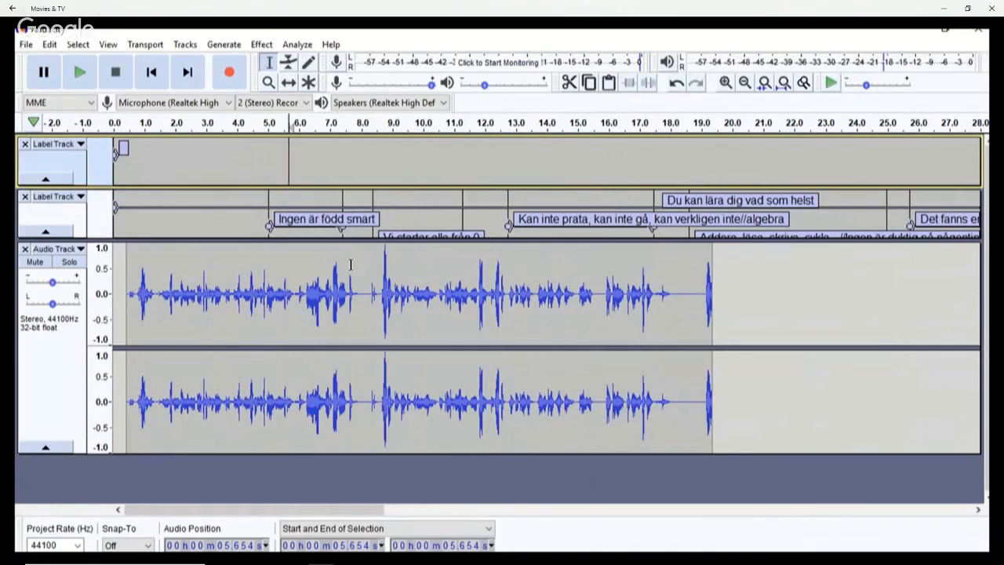
mouse_move(842, 338)
mouse_move(791, 330)
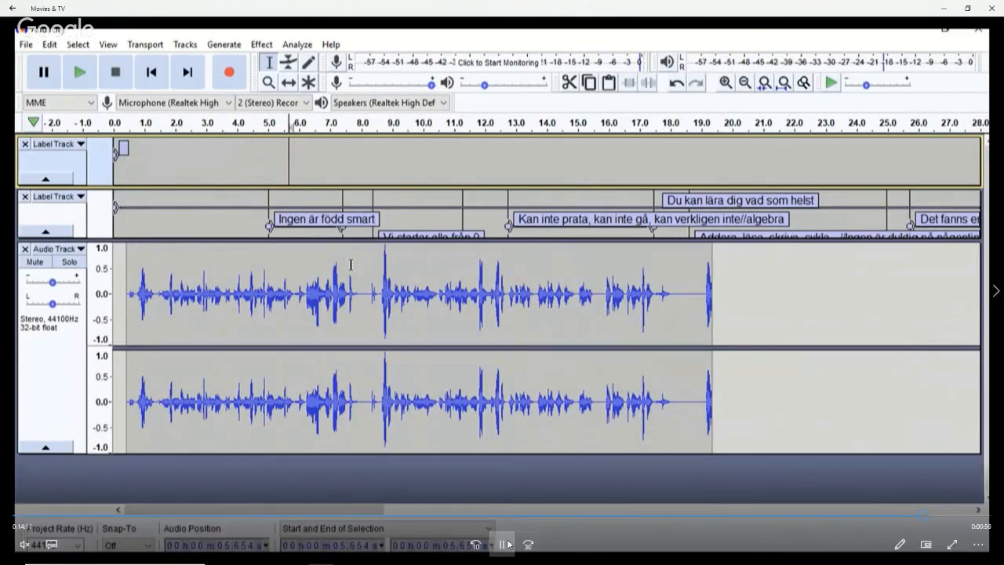
double_click(531, 11)
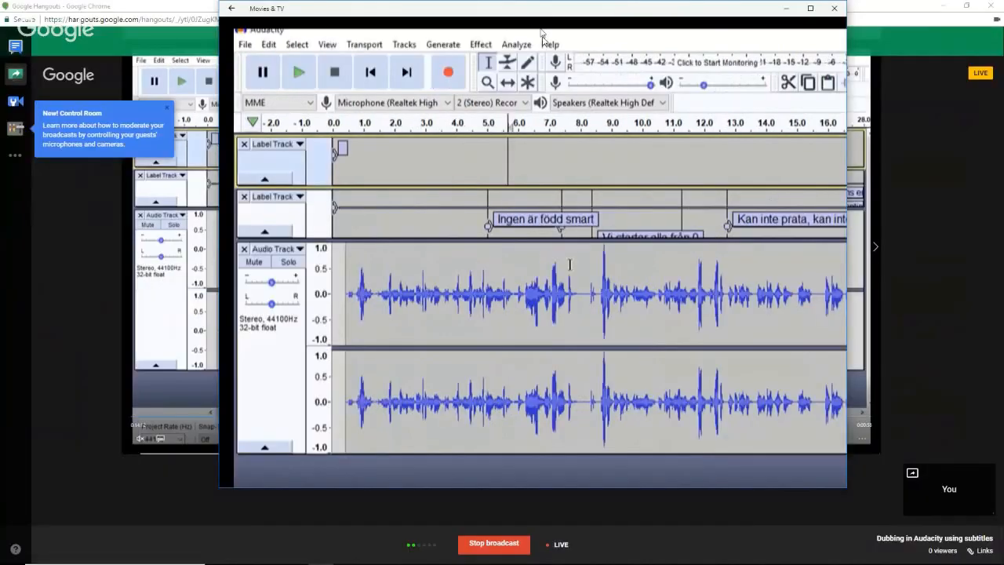